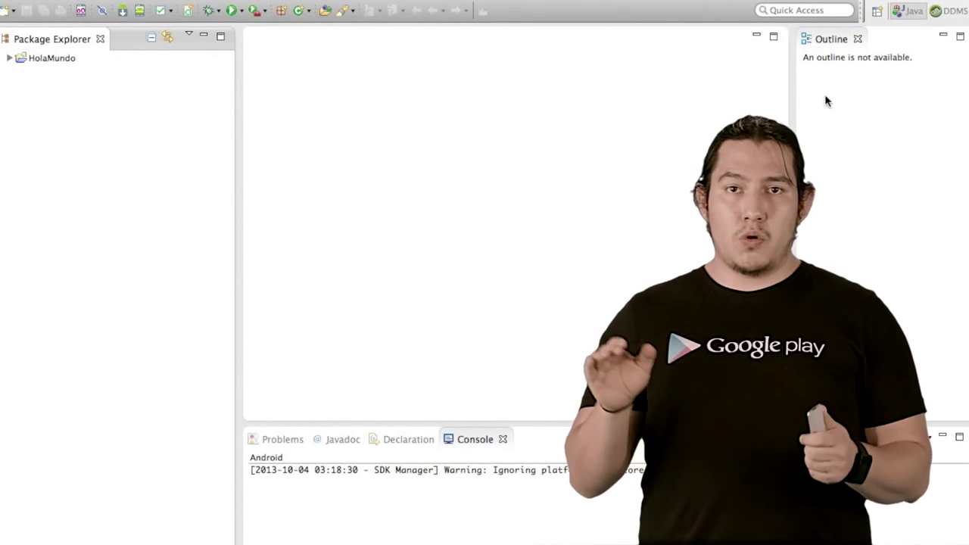
Switch to the DDMS perspective and take a screen capture of emulator-5554
click(945, 12)
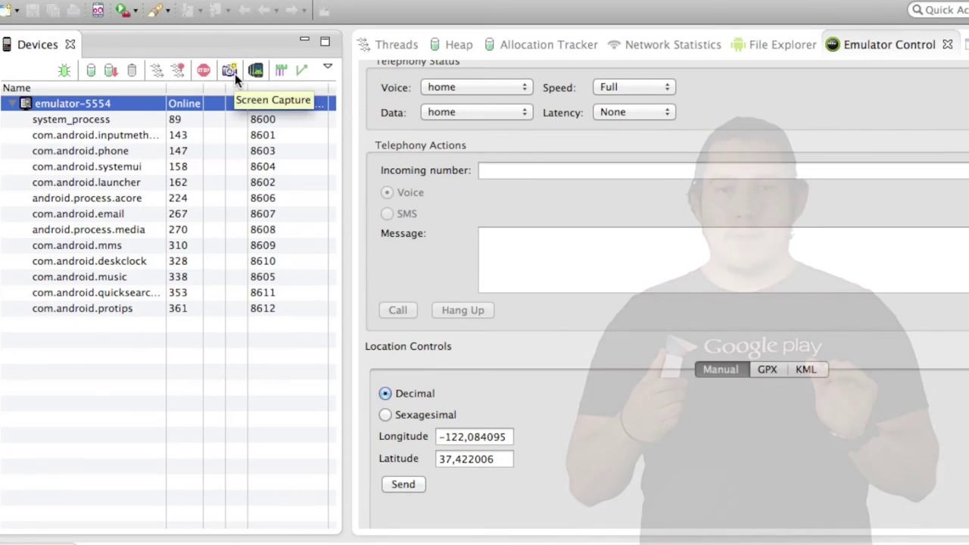
click(229, 71)
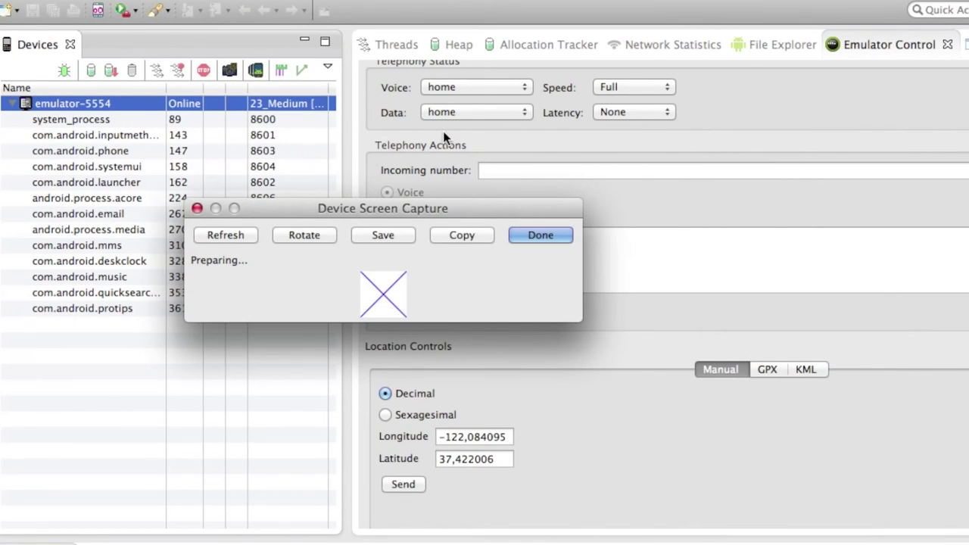
drag(421, 210, 637, 0)
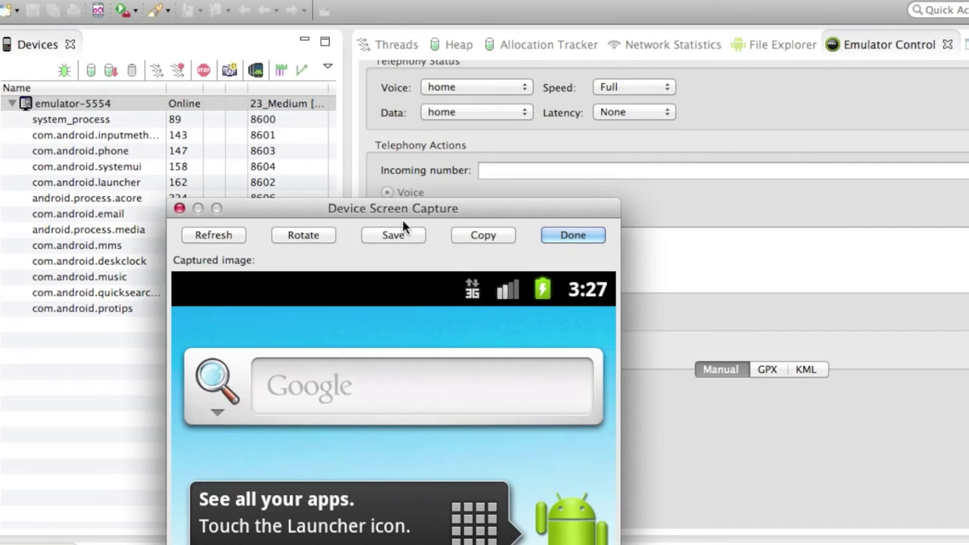
drag(403, 215, 649, 0)
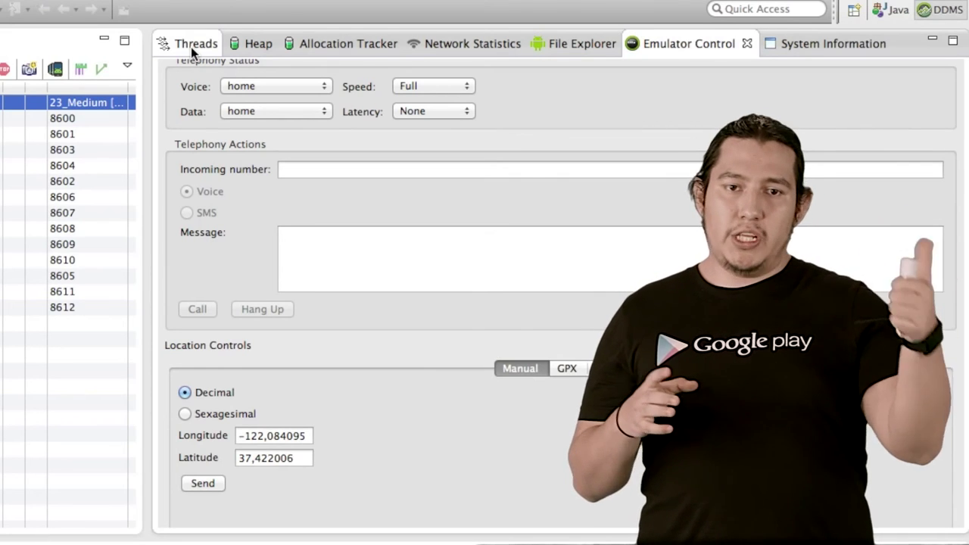
Look through the Threads, Heap, Allocation Tracker, Network Statistics and File Explorer views for the emulator
click(191, 47)
click(267, 41)
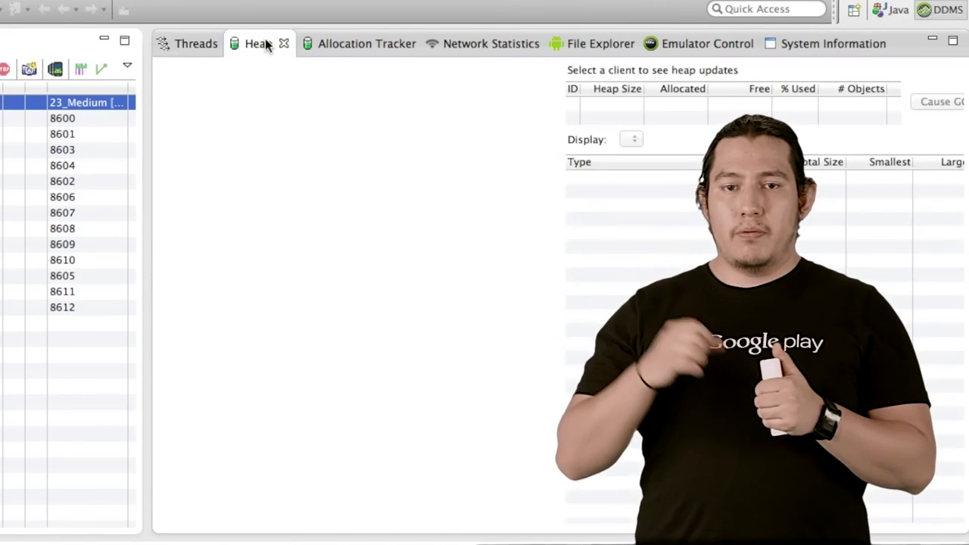
click(344, 43)
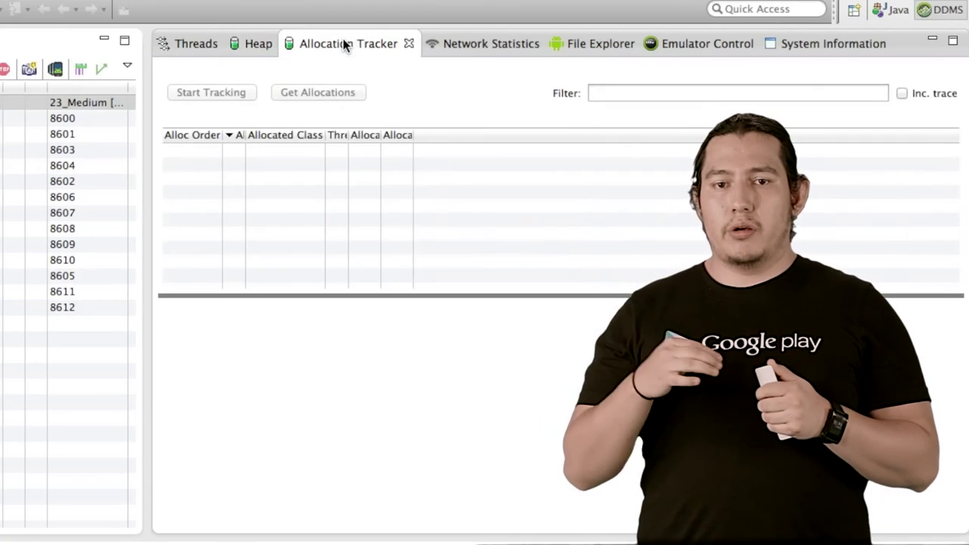
click(472, 41)
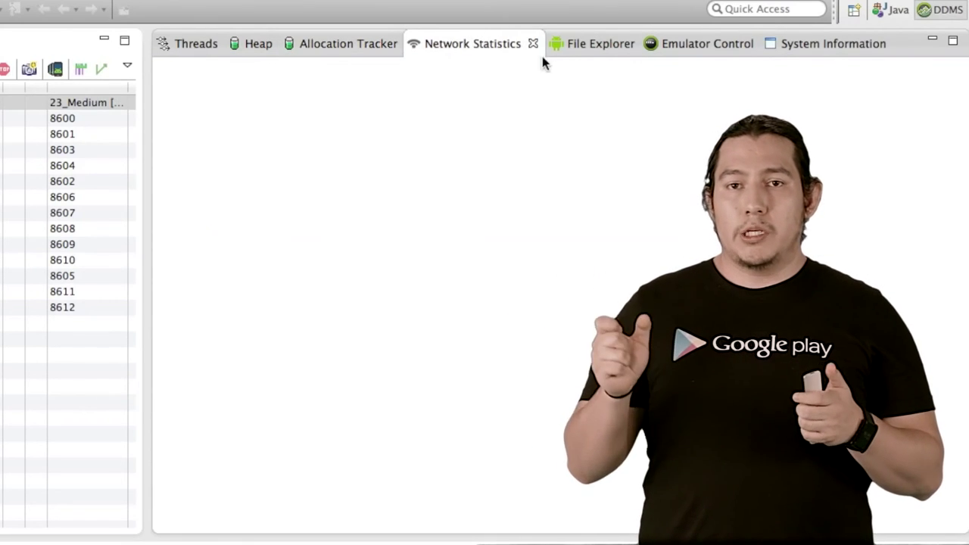
click(593, 44)
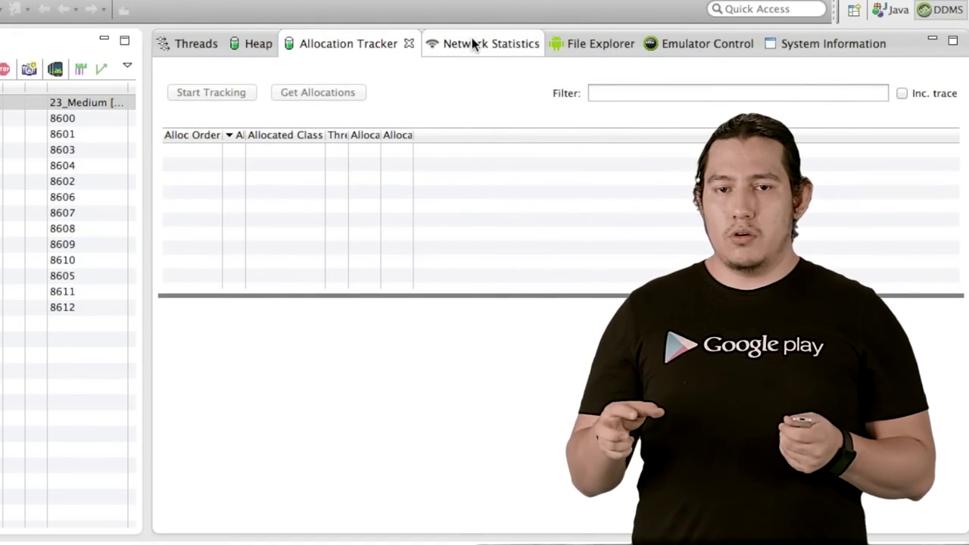
click(471, 39)
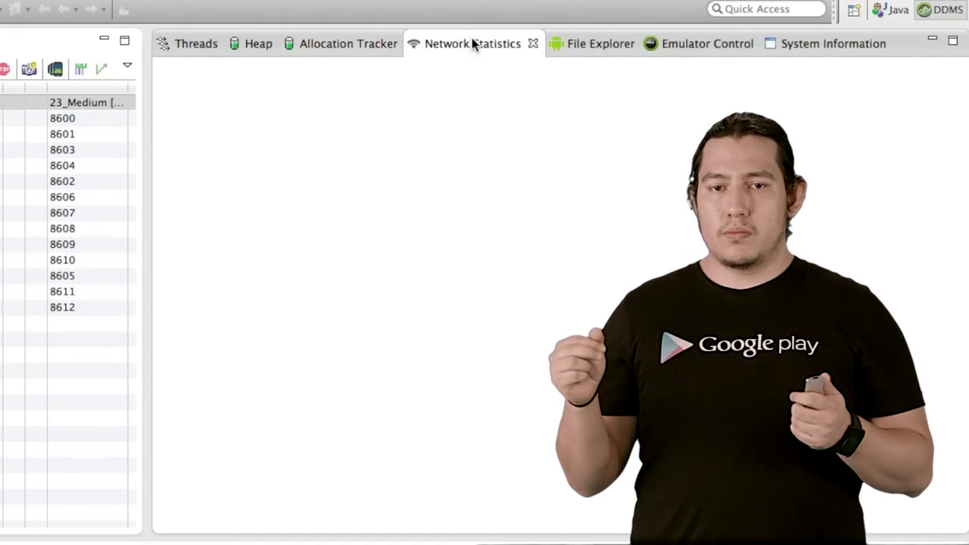
click(593, 44)
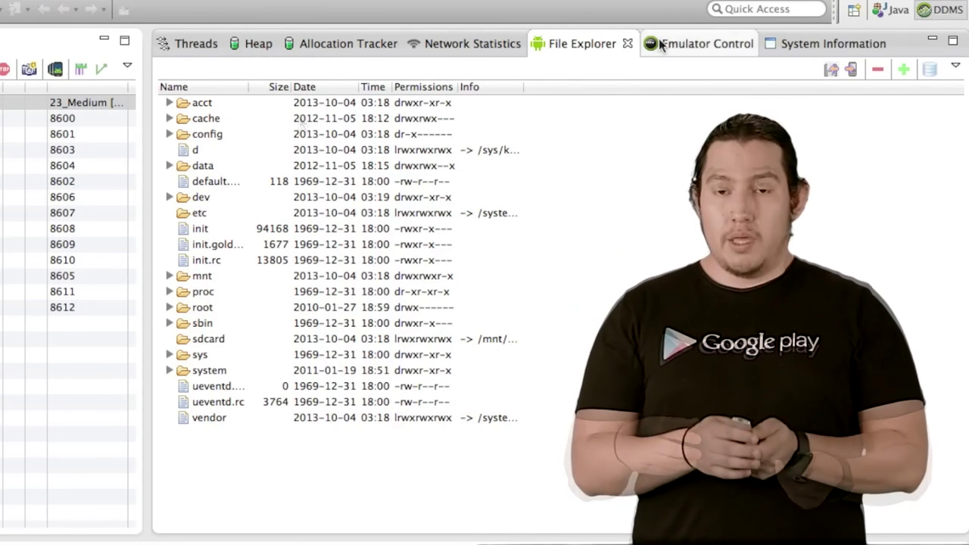
Examine the voice and speed options of the telephony status in Emulator Control
click(659, 38)
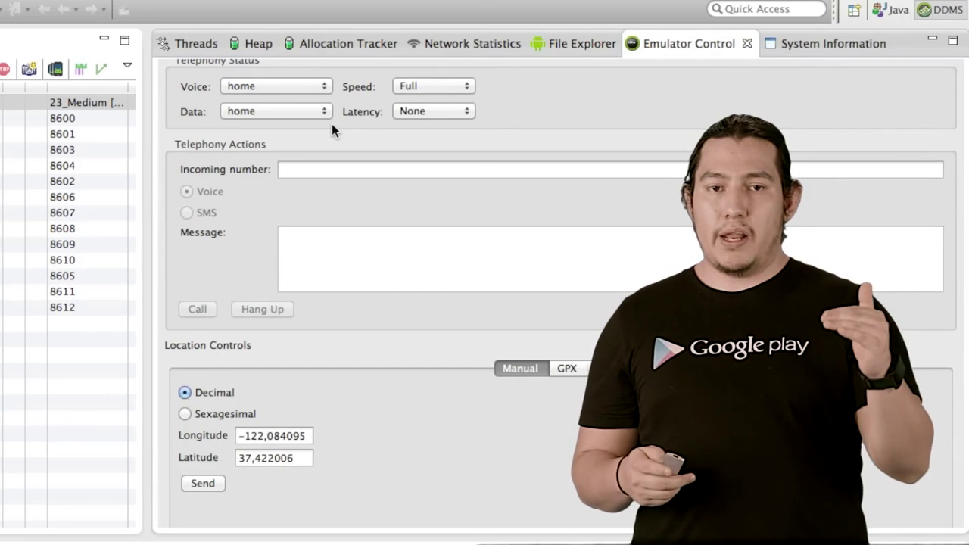
scroll(332, 123, up, 2)
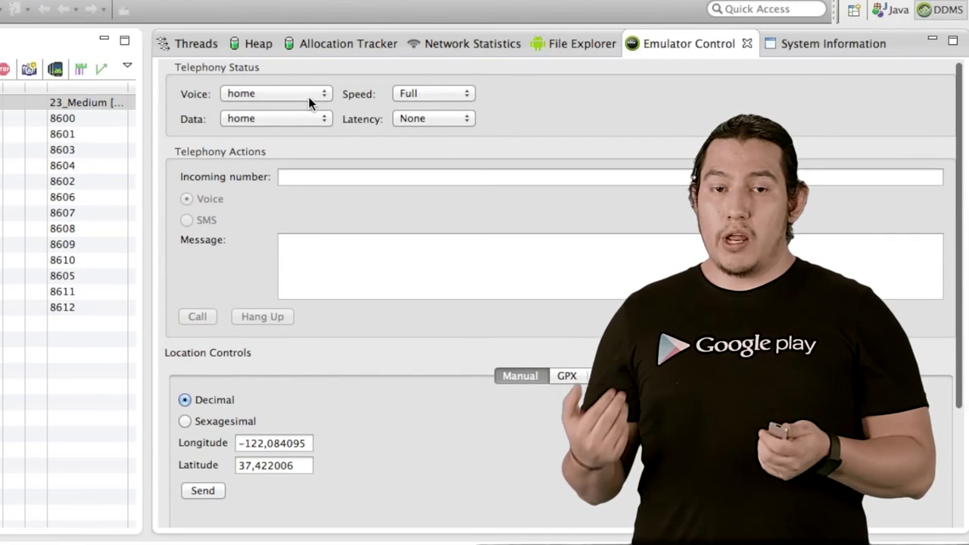
click(321, 93)
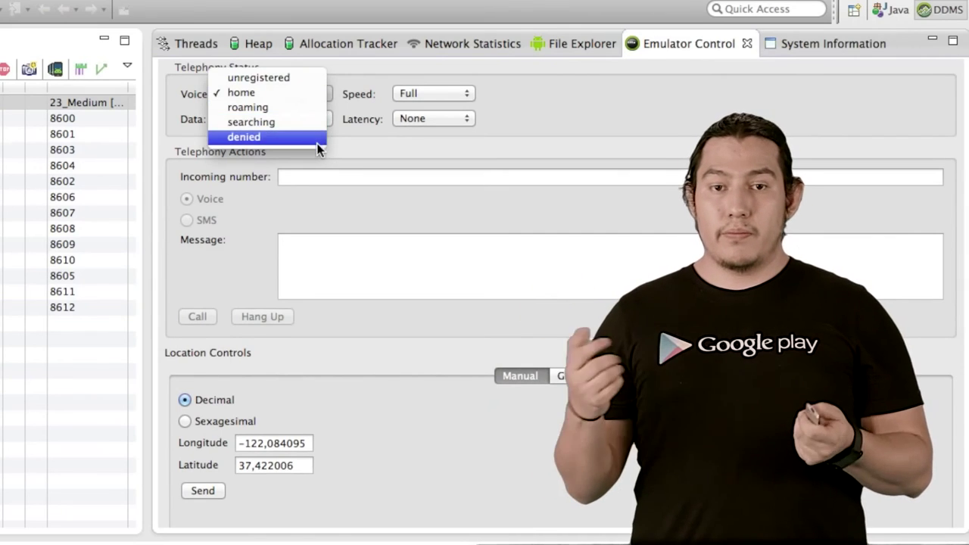
click(345, 74)
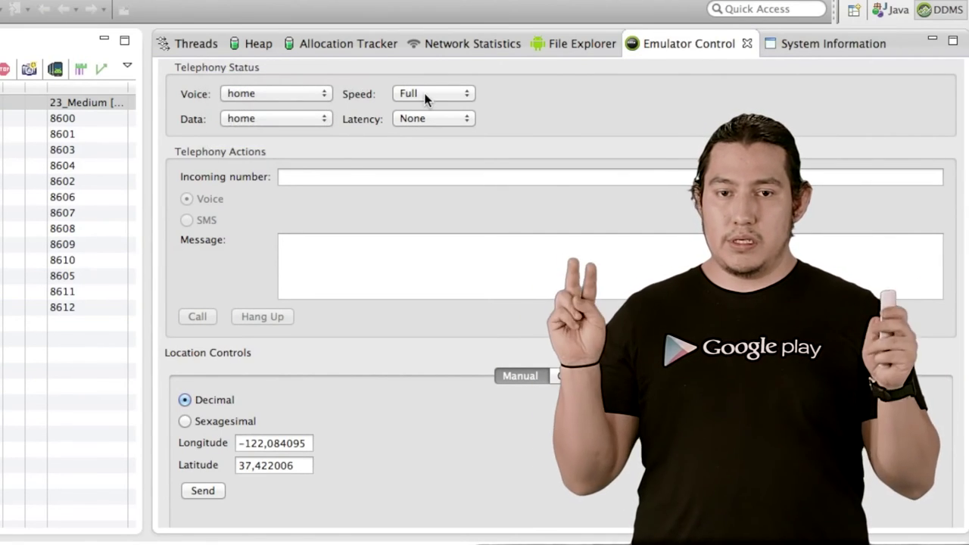
click(424, 94)
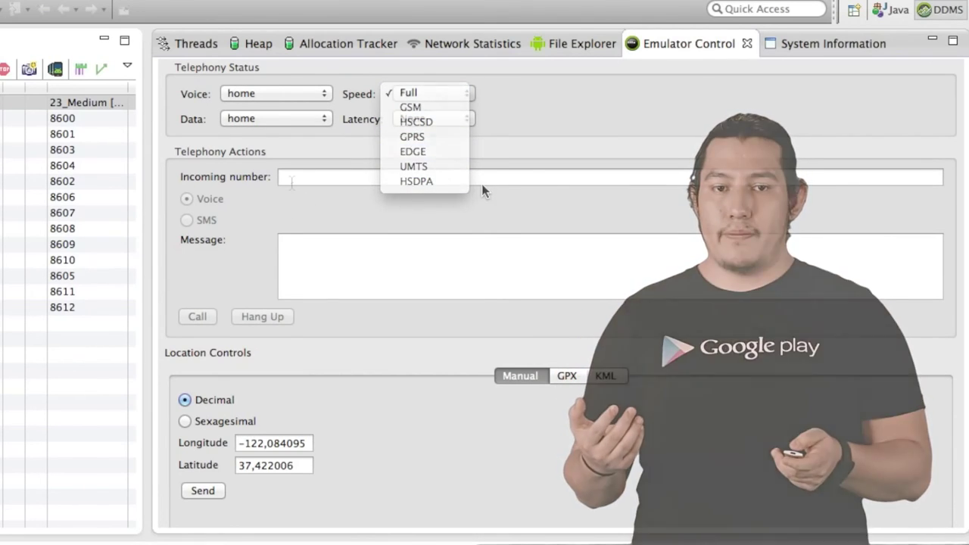
Send the emulator an SMS reading "Hey! Buen curso!" from a test phone number and open it from the emulator's notifications
click(482, 182)
text(1337)
click(186, 219)
click(317, 282)
text(Hey! Buen)
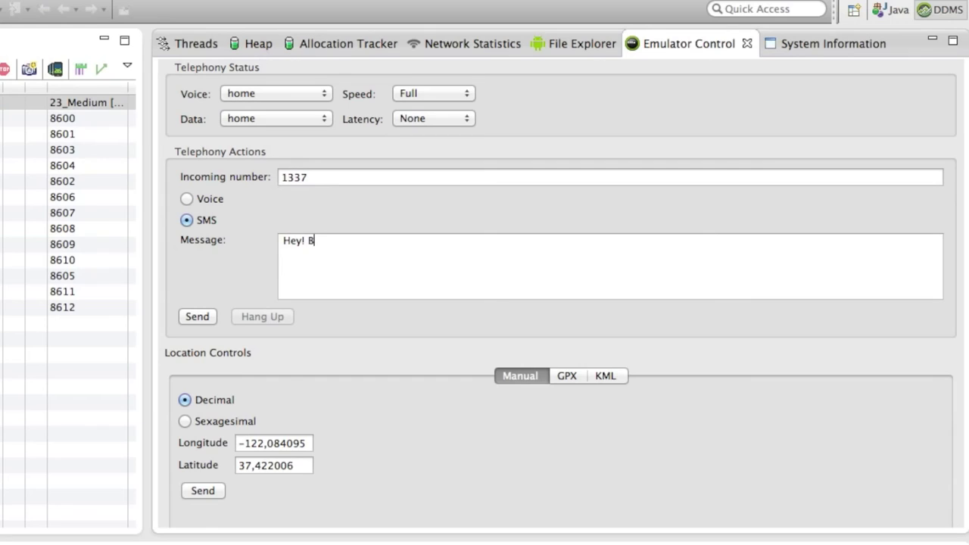
text( curso!)
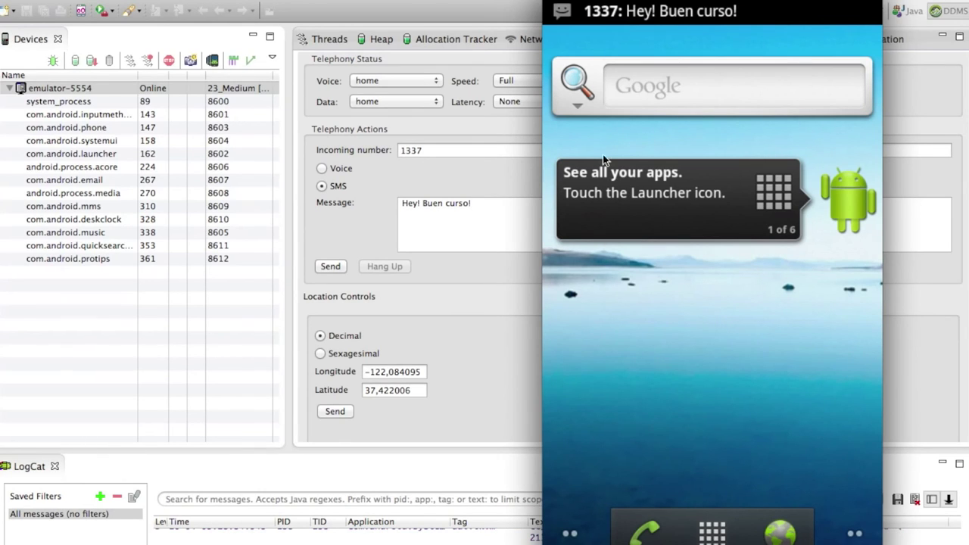
drag(675, 18, 690, 377)
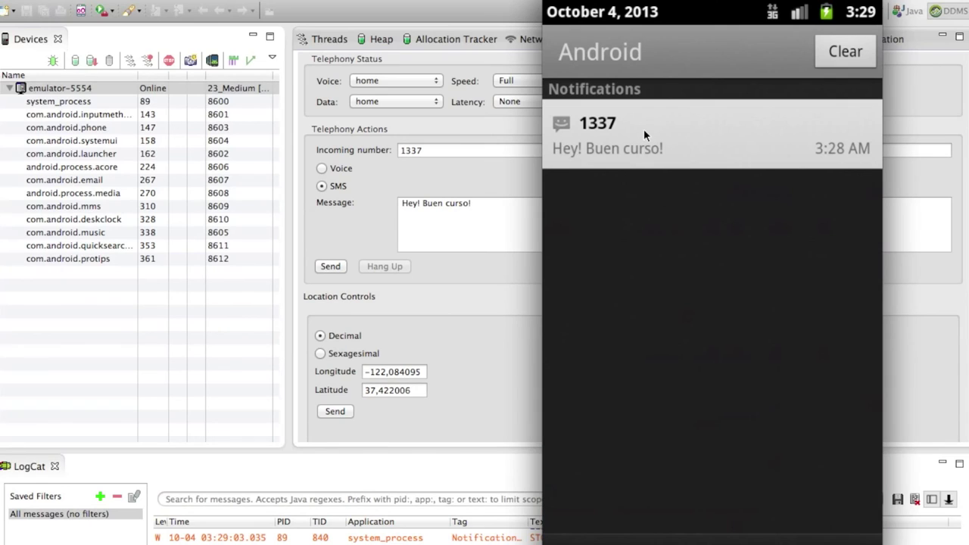
click(644, 132)
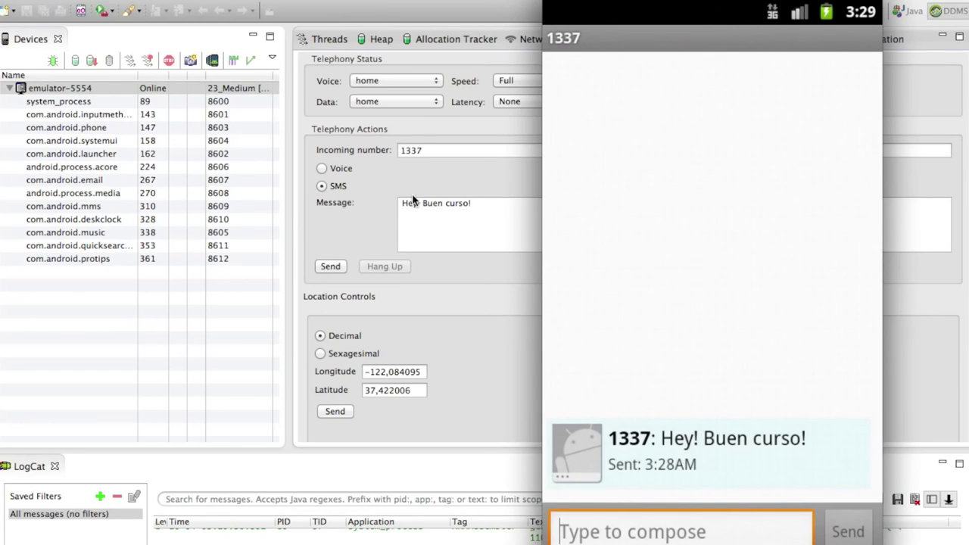
Simulate an incoming voice call to the emulator from the same test number, and return to Emulator Control
click(334, 192)
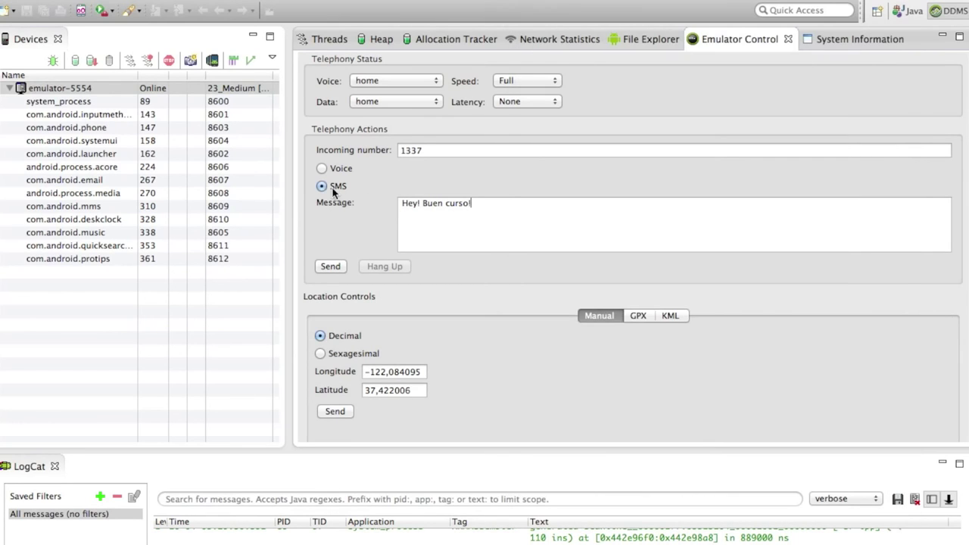
click(320, 168)
click(335, 265)
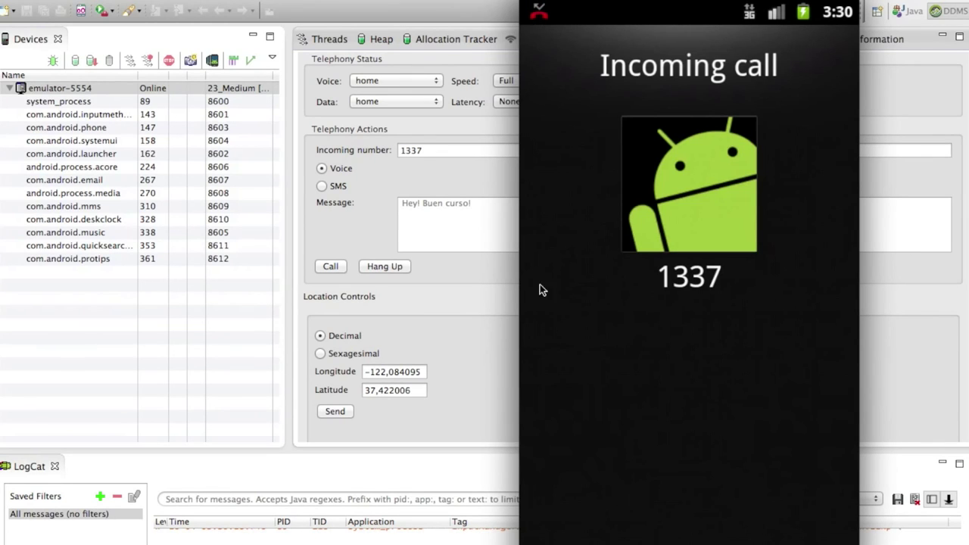
click(487, 279)
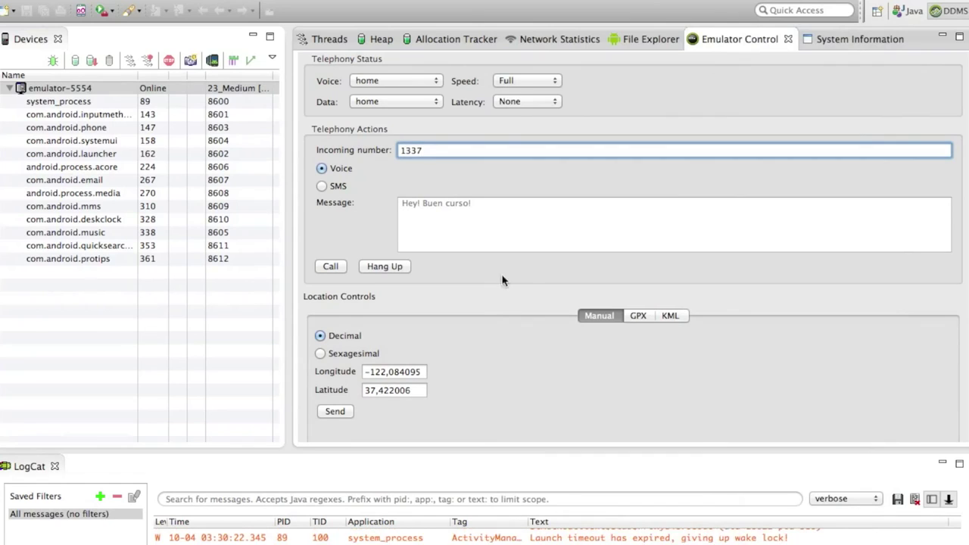
scroll(394, 325, down, 1)
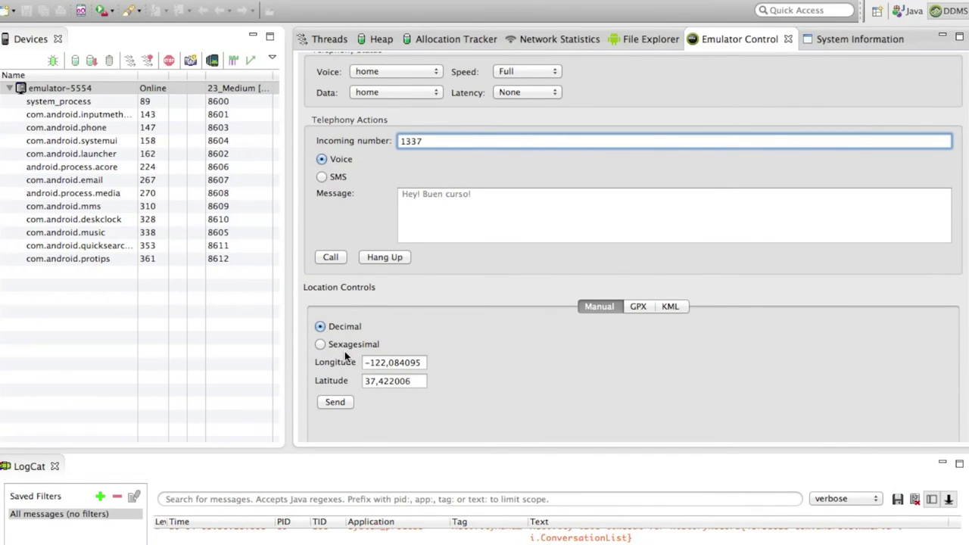
scroll(523, 277, up, 1)
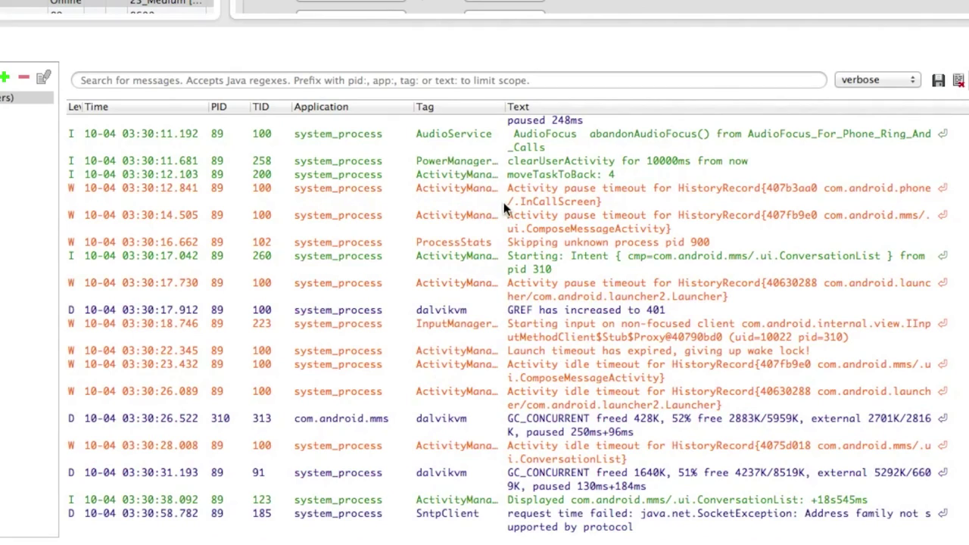
Review the LogCat messages at verbose level, widening the Application column to read the process names
scroll(449, 310, up, 5)
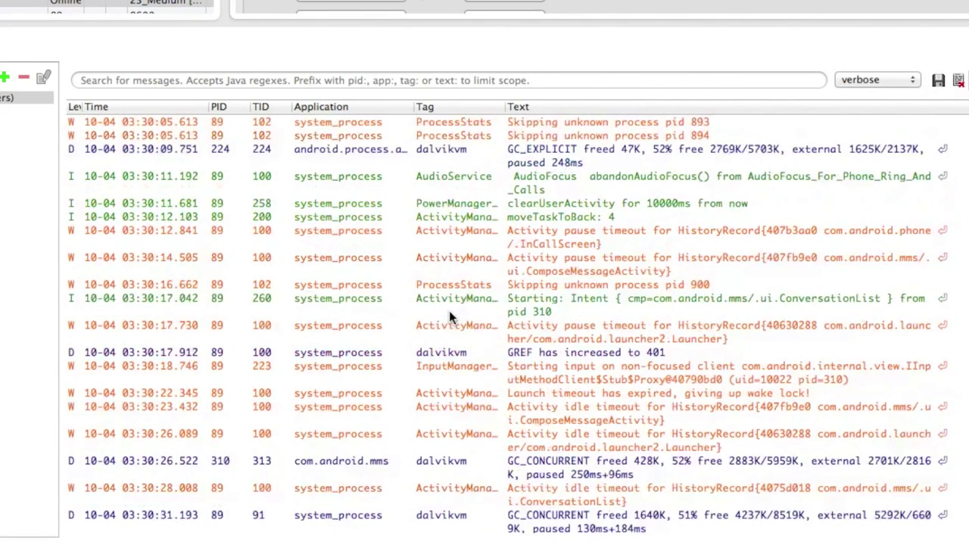
scroll(450, 317, up, 3)
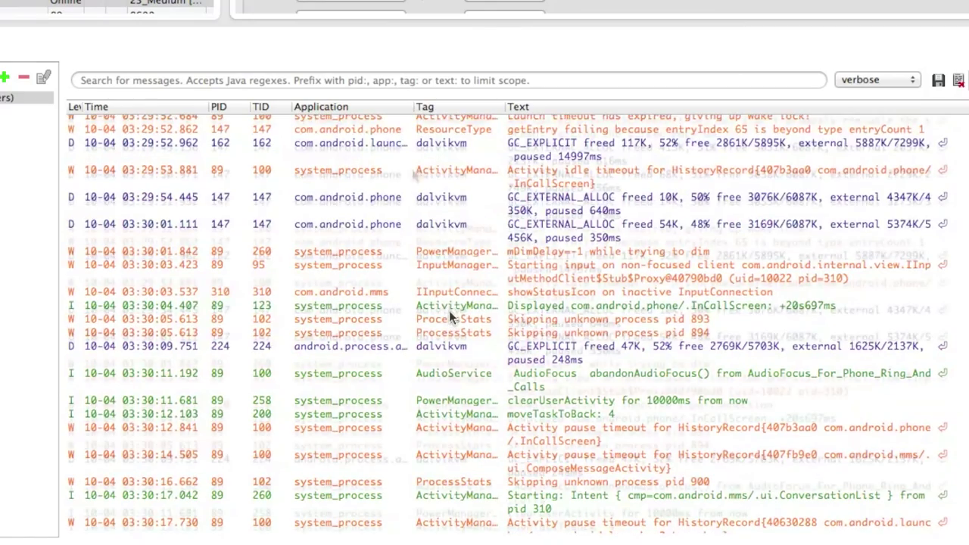
scroll(449, 317, up, 4)
drag(418, 108, 432, 108)
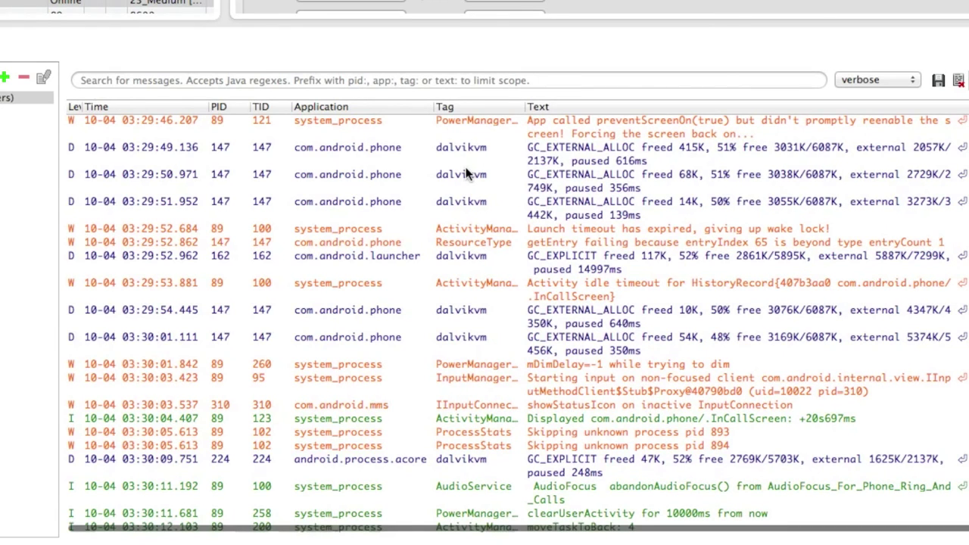
scroll(467, 174, up, 1)
scroll(467, 174, down, 1)
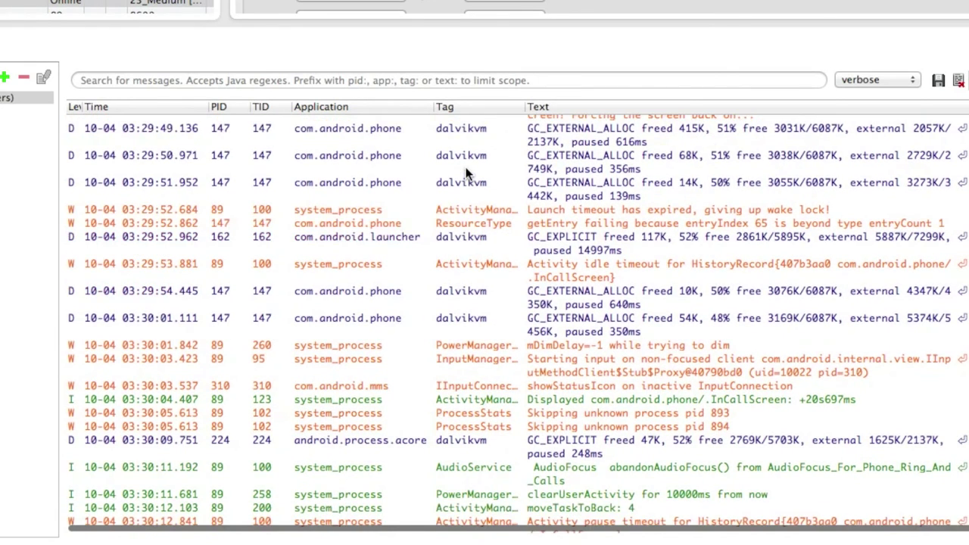
scroll(468, 174, down, 4)
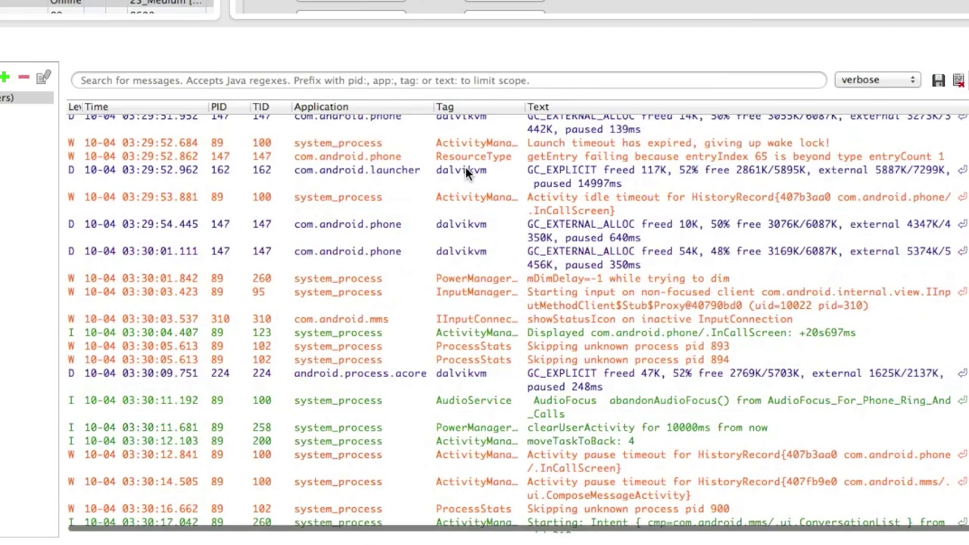
scroll(467, 174, down, 6)
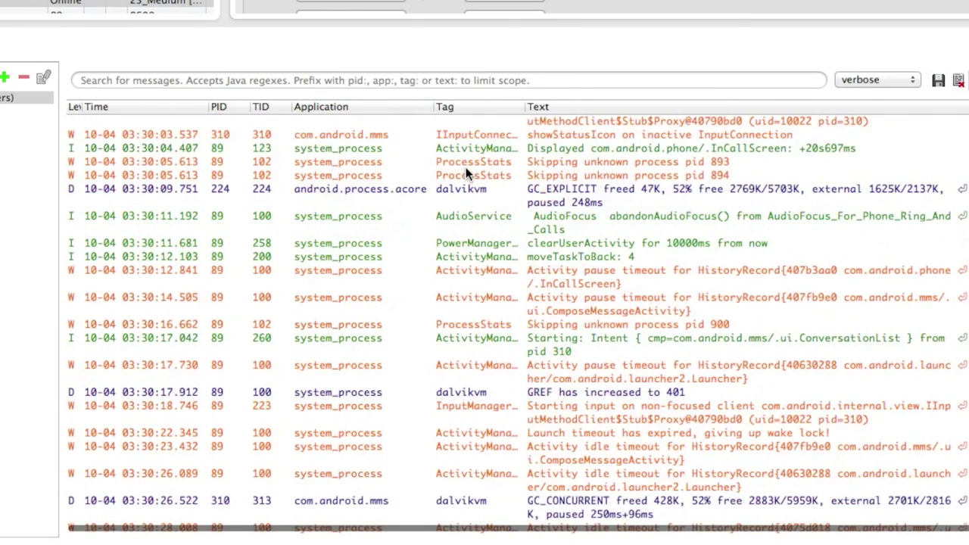
scroll(467, 174, down, 4)
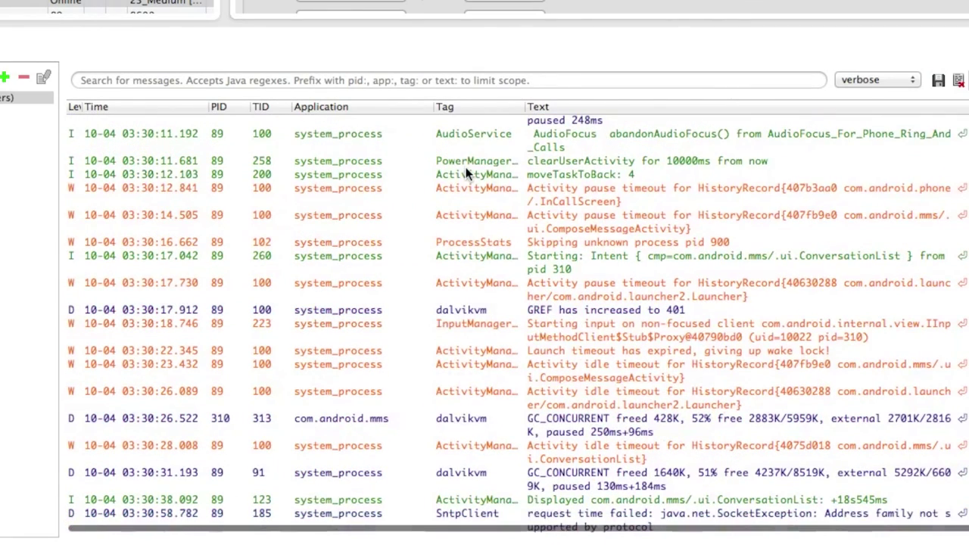